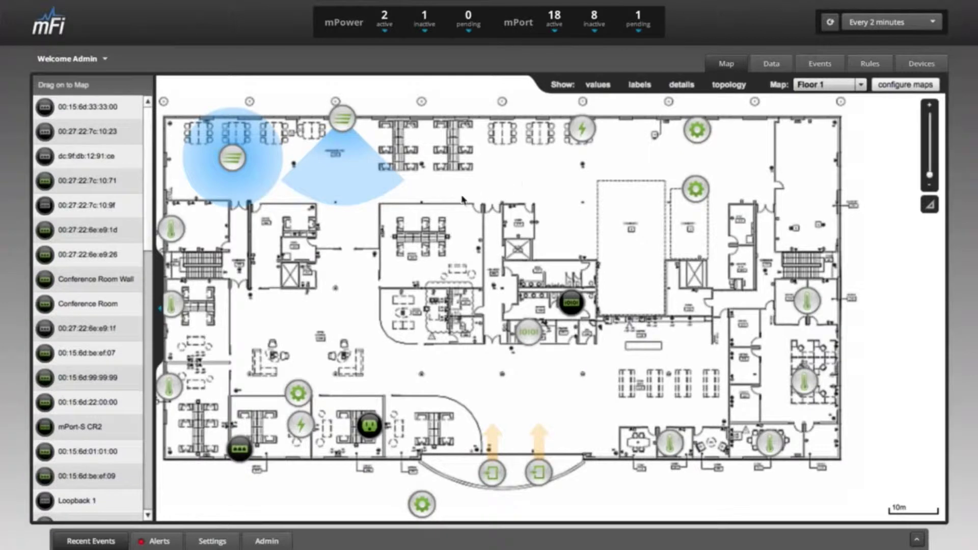
- Nudge the Floor 1 map slightly to the right and up
drag(467, 206, 490, 208)
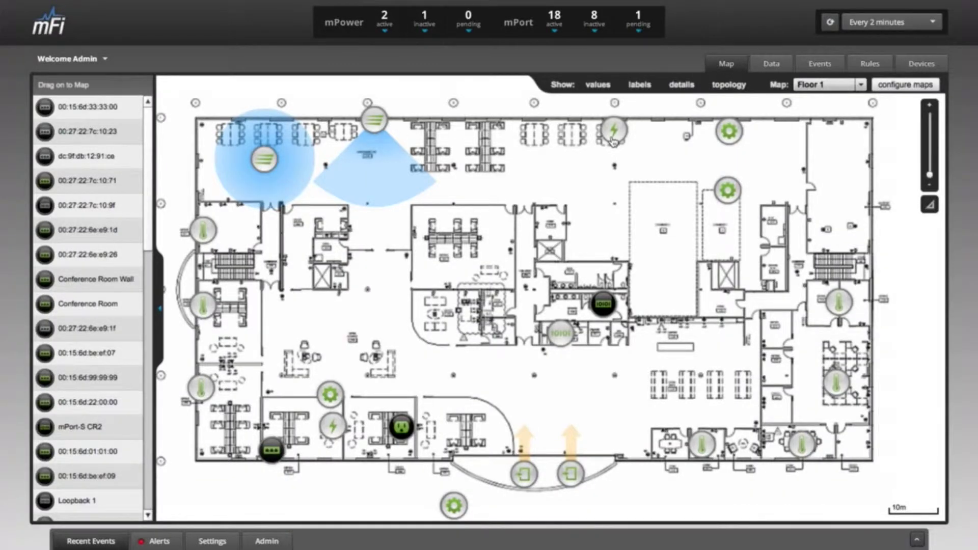
drag(586, 200, 587, 193)
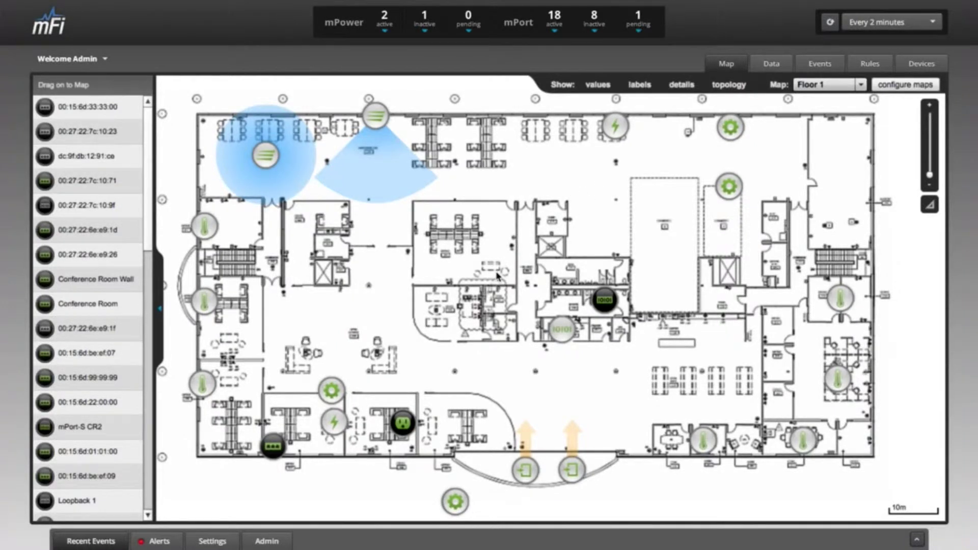
- Switch the displayed map to the Floor 2 3D map
click(837, 92)
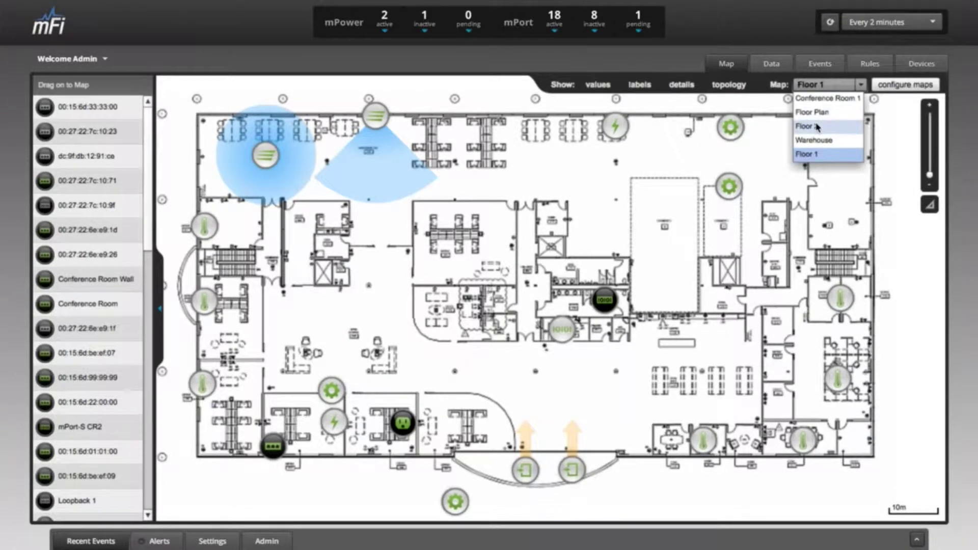
click(817, 128)
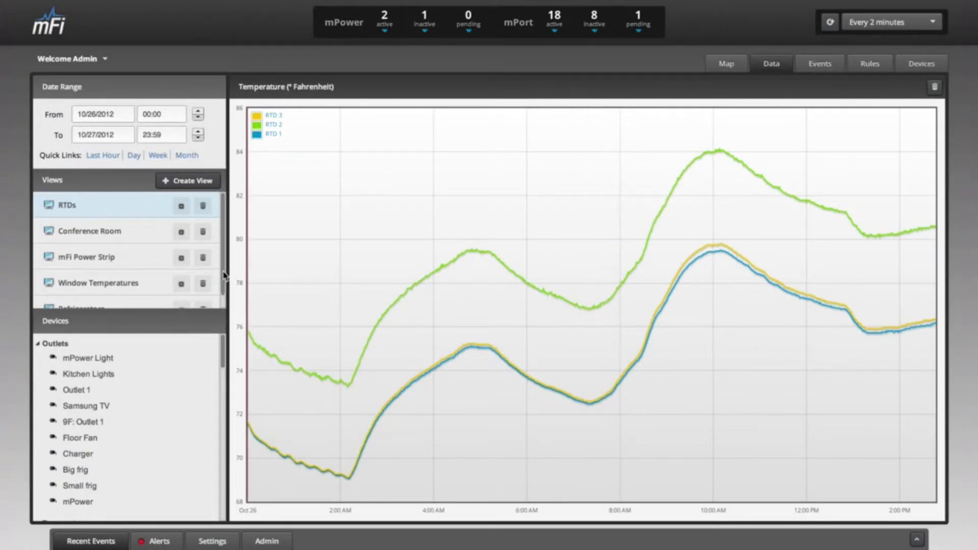
drag(225, 273, 224, 295)
- Open the Refrigerators view, add Big frig as a third graph, and save
click(85, 299)
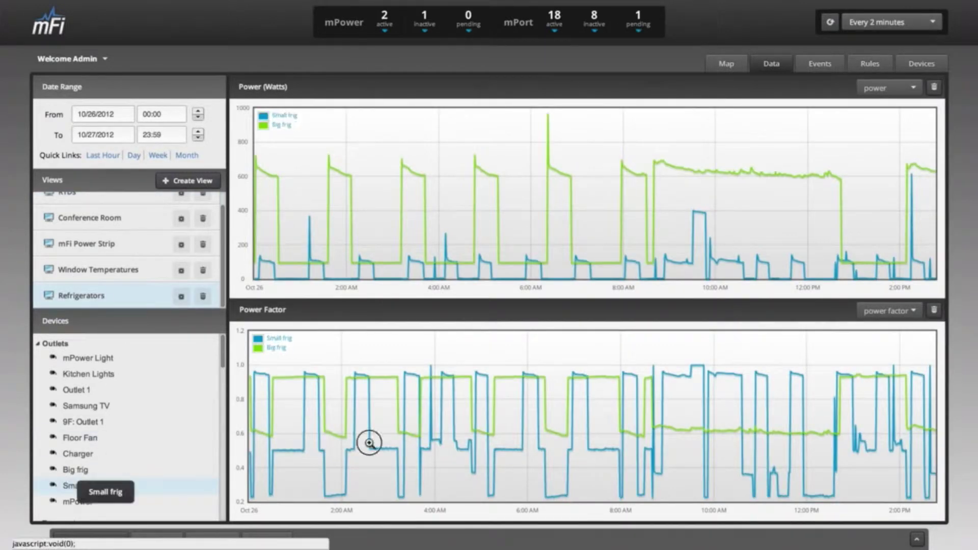
drag(369, 443, 563, 458)
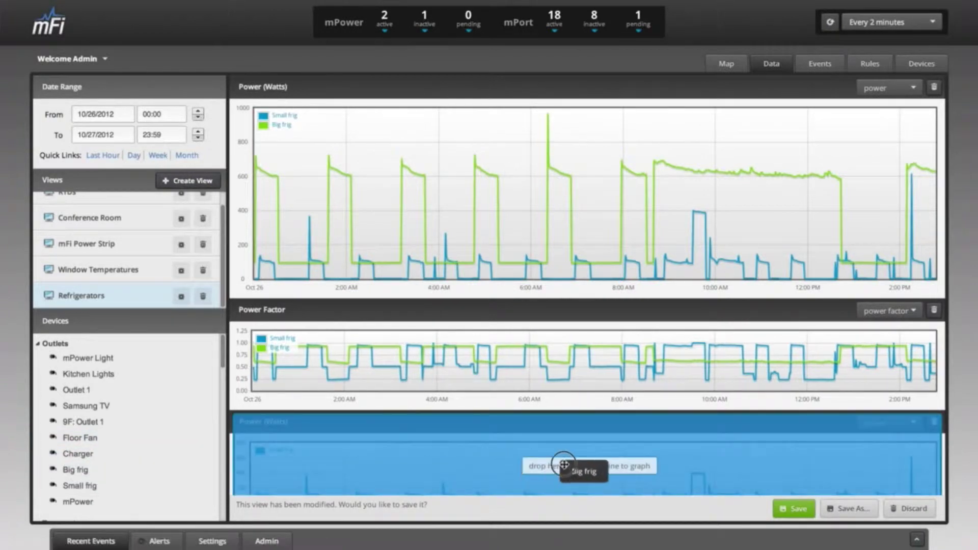
drag(194, 471, 564, 463)
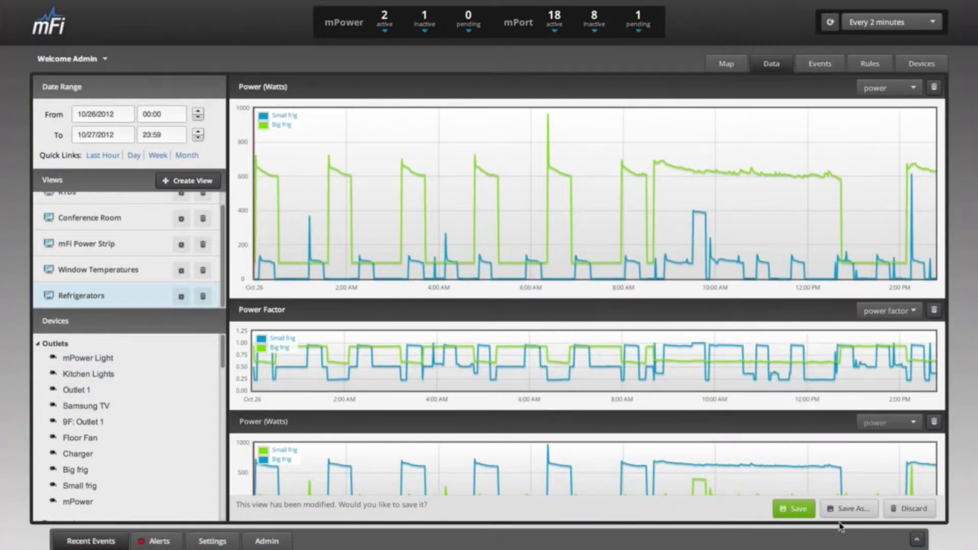
click(795, 510)
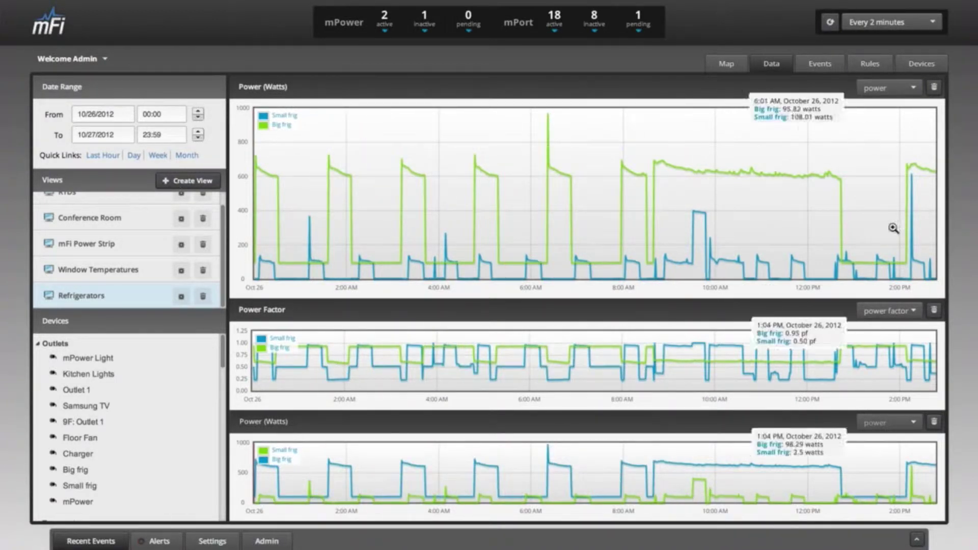
- Change the third graph's measurement to voltage and save the view again
click(898, 422)
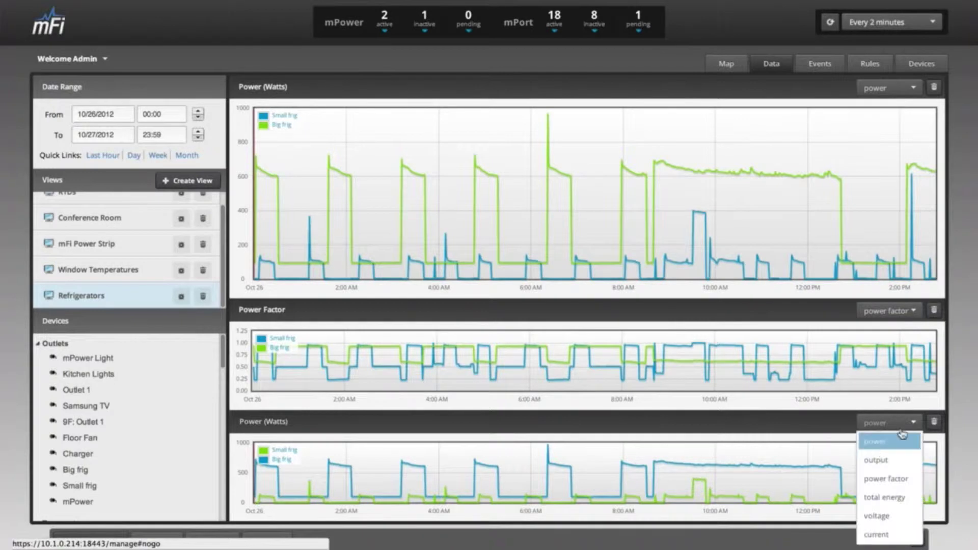
click(882, 517)
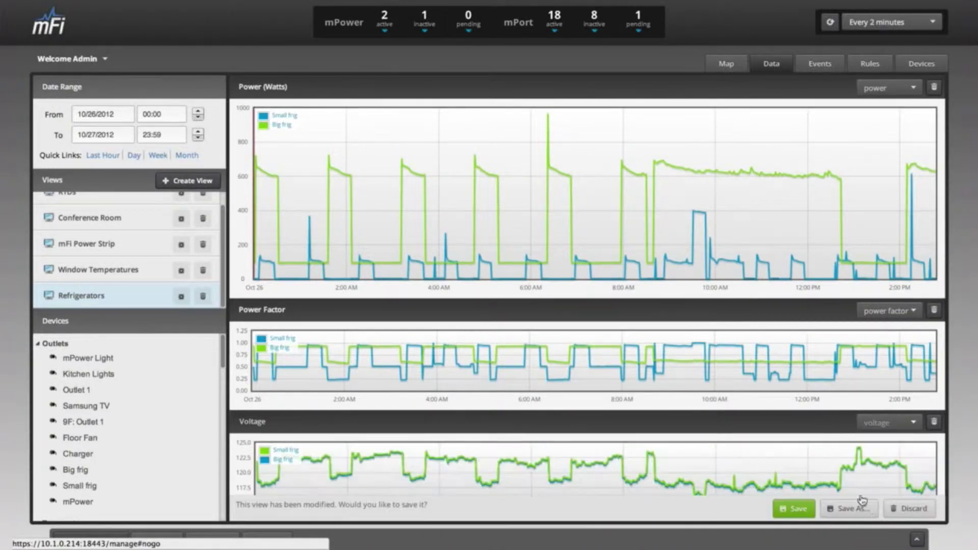
click(799, 509)
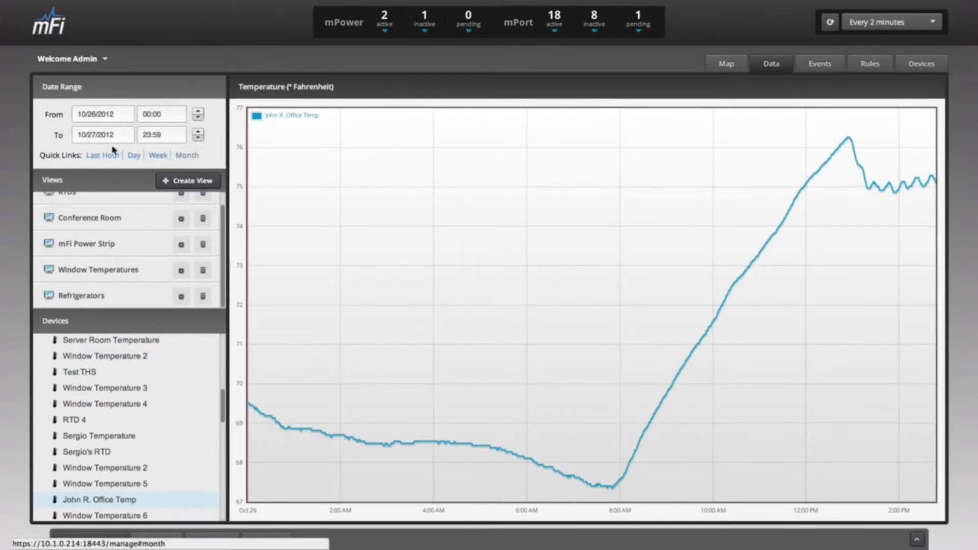
- Show a week of John R. Office Temp, then load the Window Temperatures view
click(158, 157)
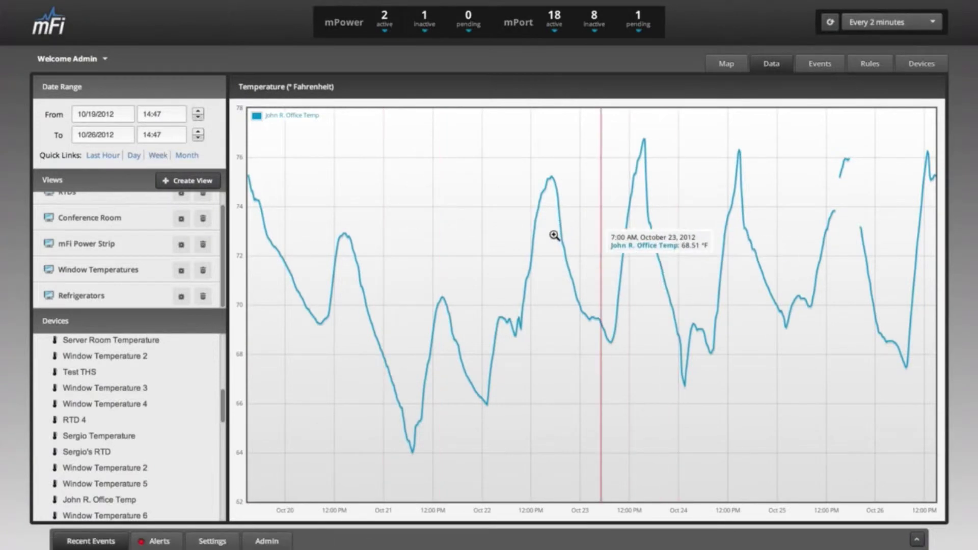
click(107, 271)
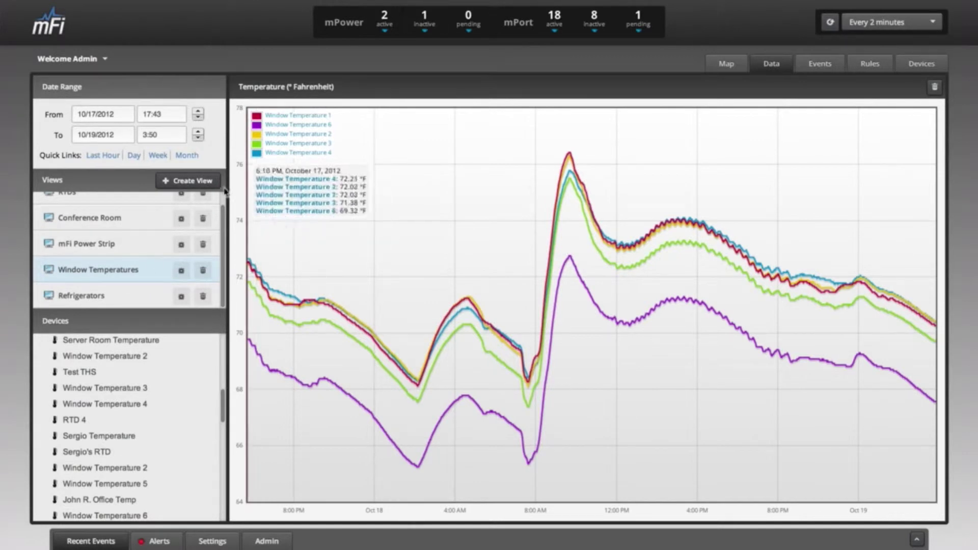
- Show a week of window temperatures, then zoom into the early hours of October 23
click(157, 156)
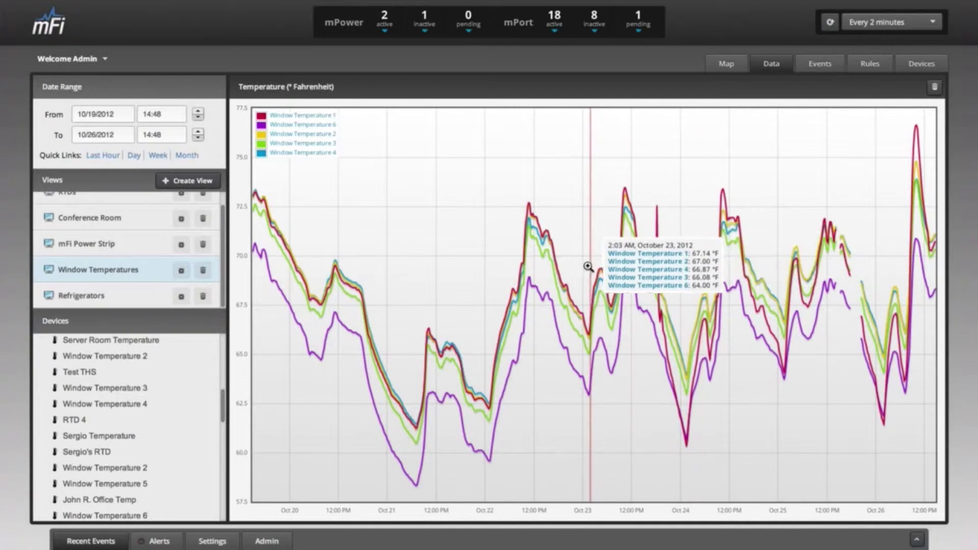
drag(581, 267, 621, 268)
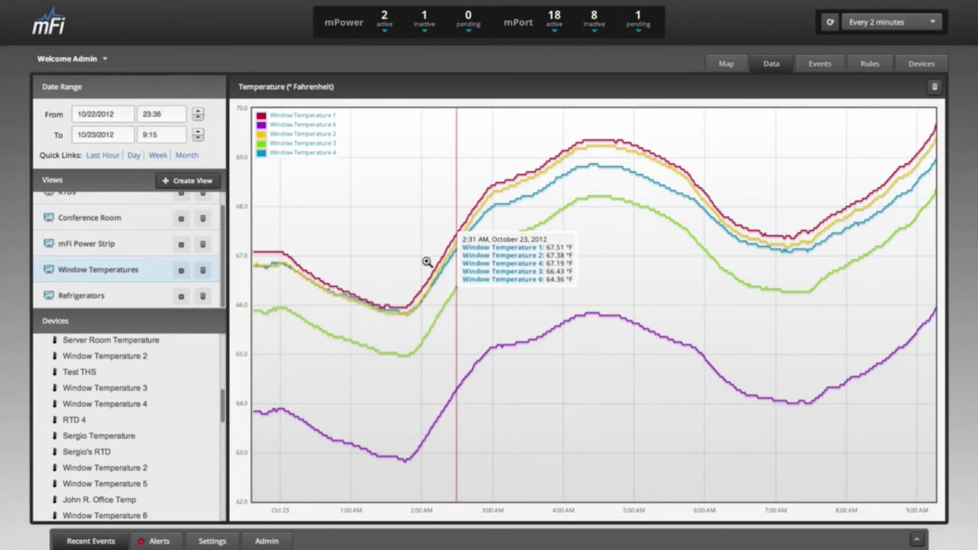
drag(391, 262, 759, 278)
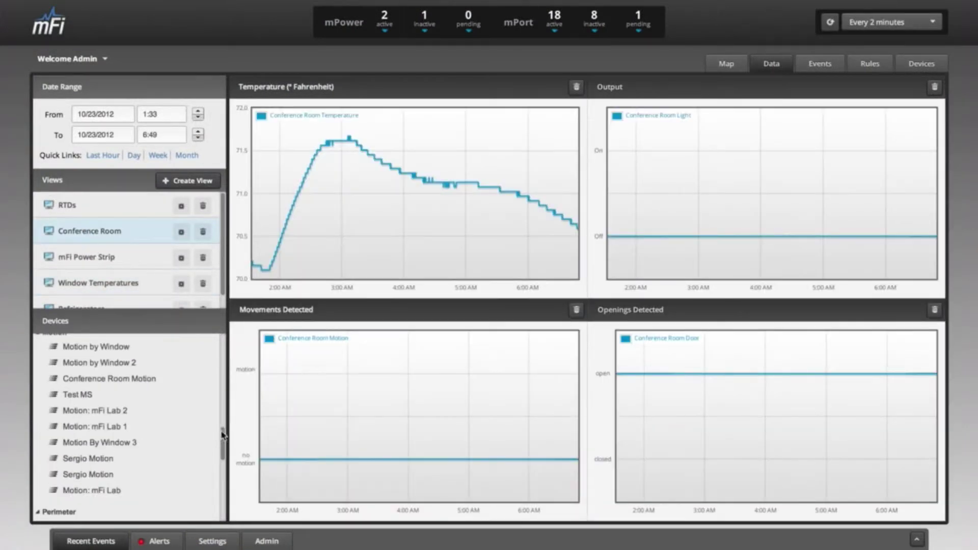
- Chart Conference Room Motion above Motion: mFi Lab, zoomed to October 24–26
click(132, 380)
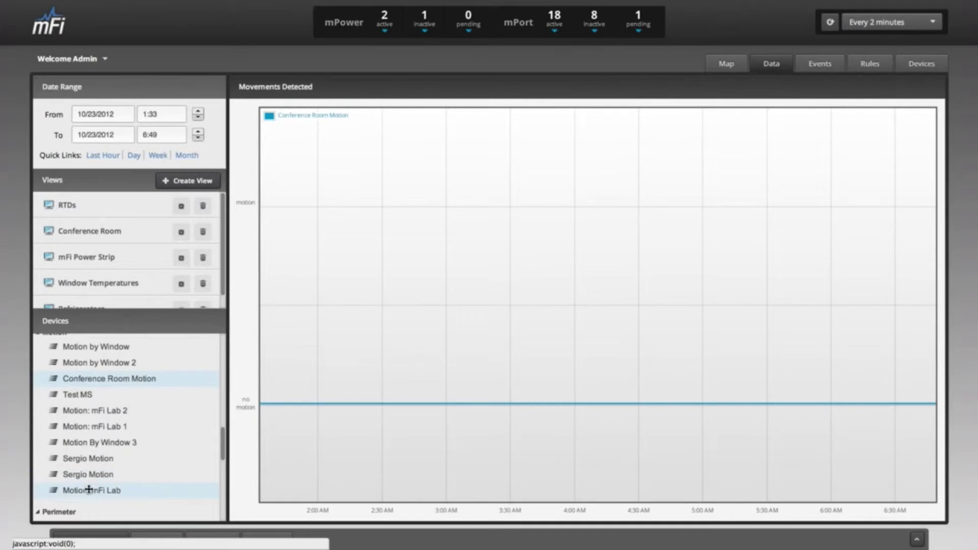
drag(488, 409, 592, 404)
click(158, 156)
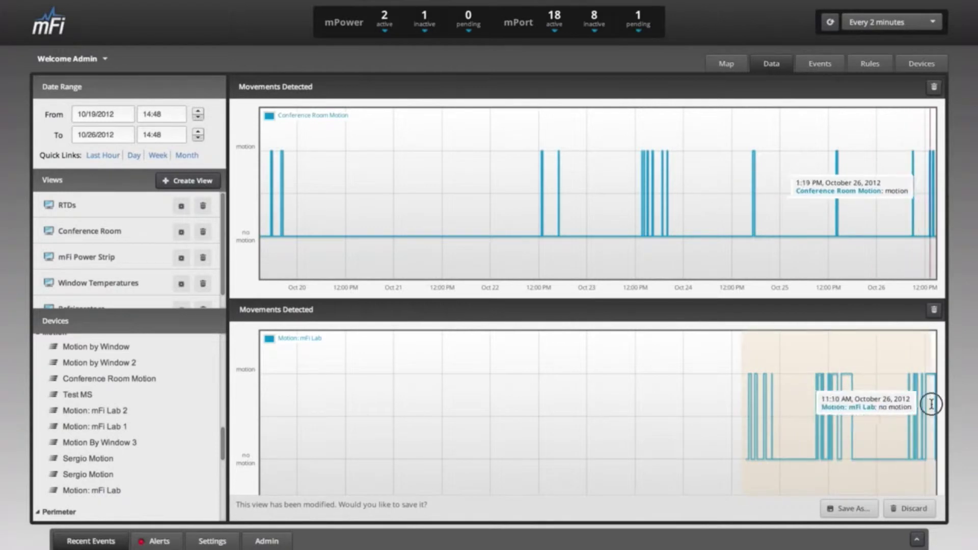
drag(743, 396, 934, 404)
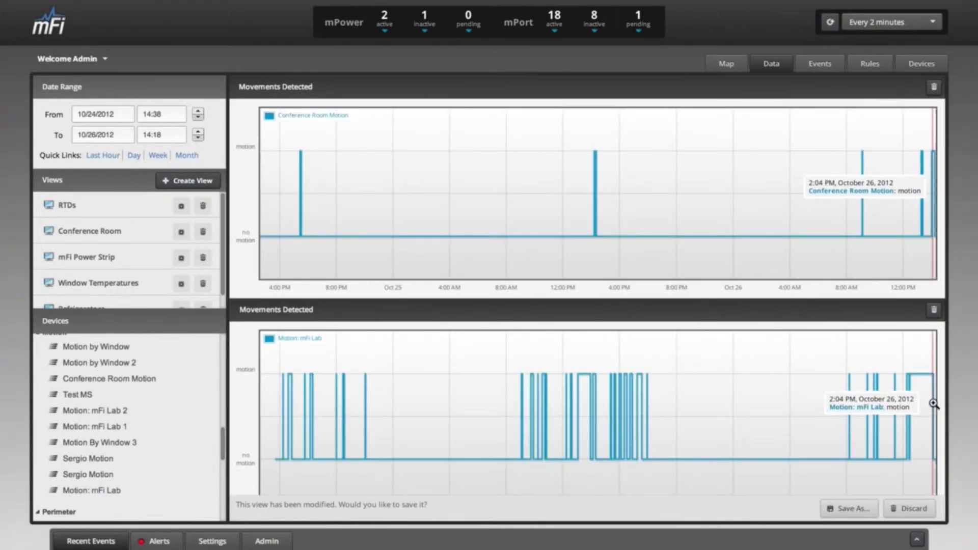
- Return to the building maps and display the Floor 1 plan
click(726, 64)
click(845, 89)
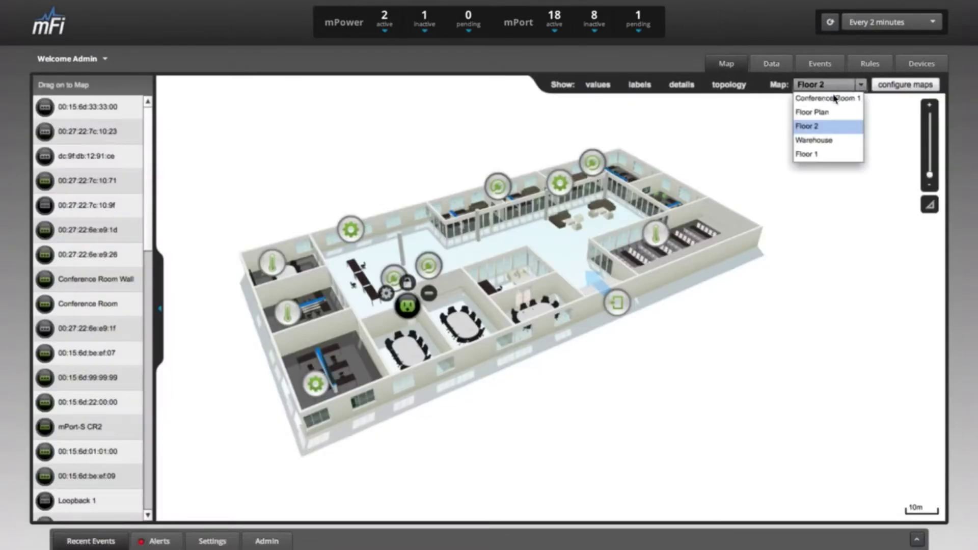
click(811, 155)
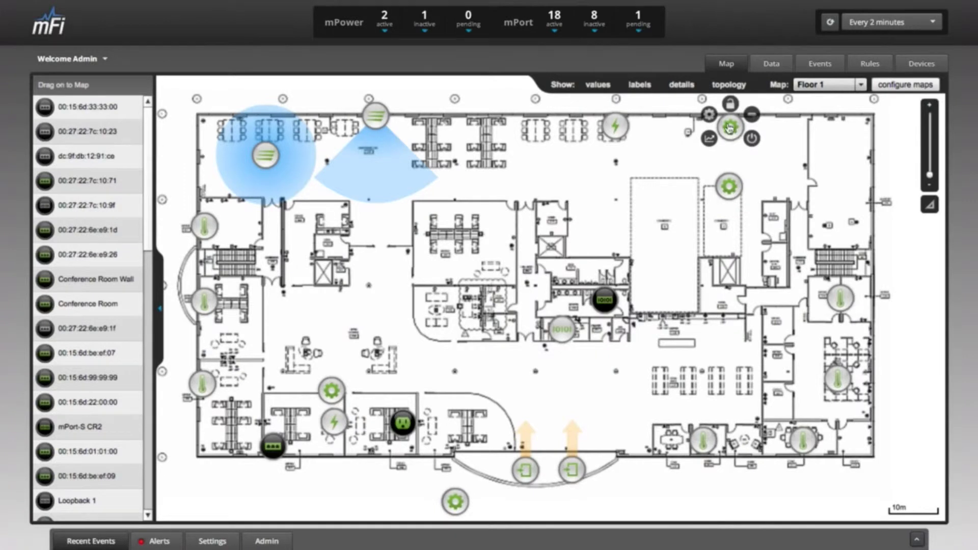
- Switch Machine 2's 12 V output on and close its details
click(710, 116)
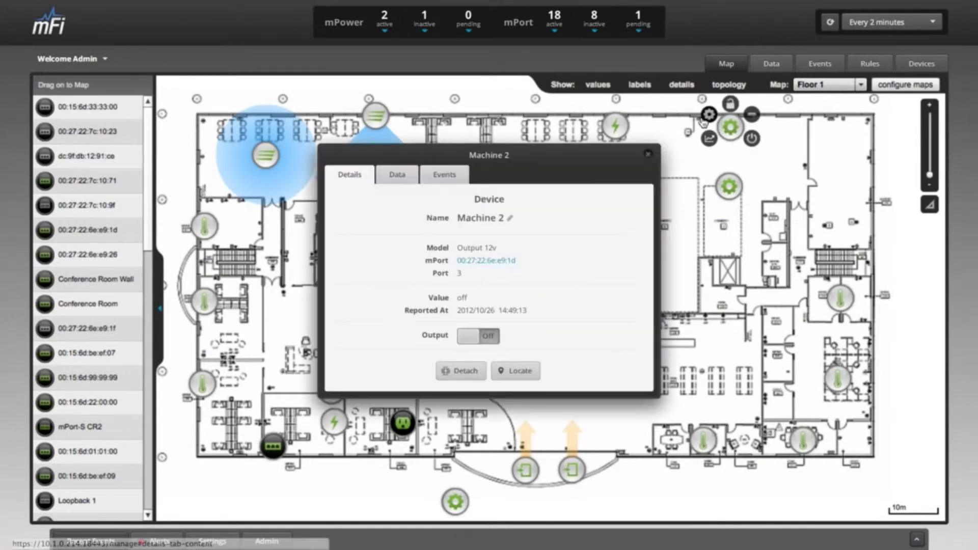
click(479, 344)
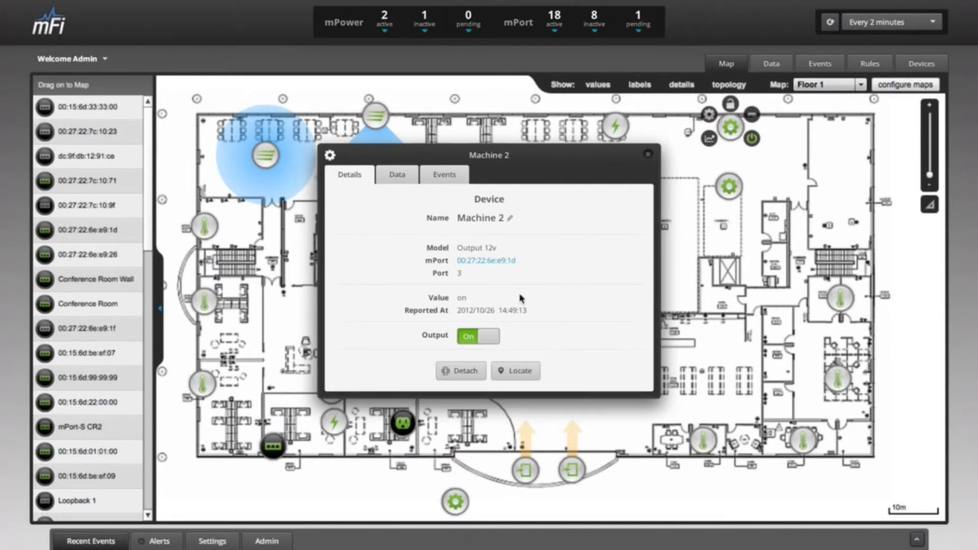
click(649, 157)
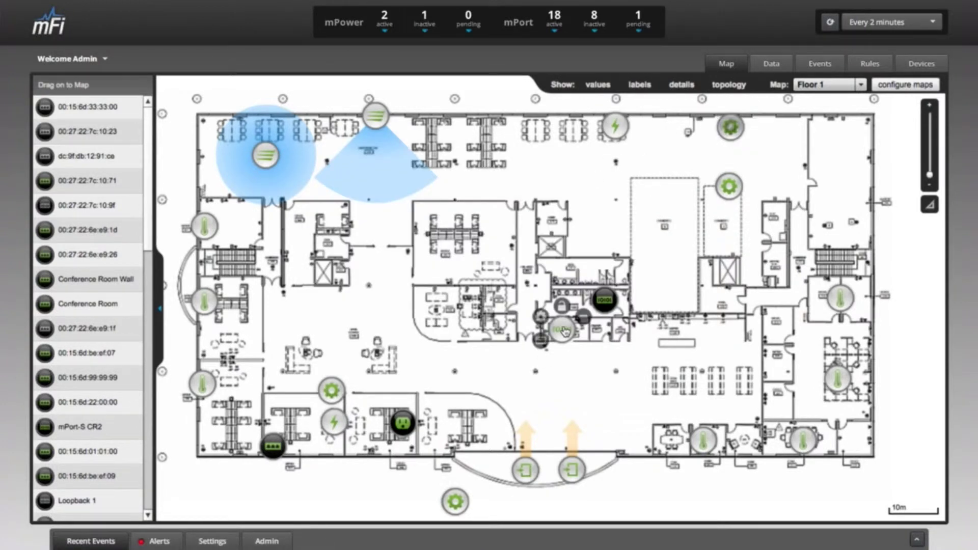
- Open the router WebShell, move it up and left, then close it
click(543, 345)
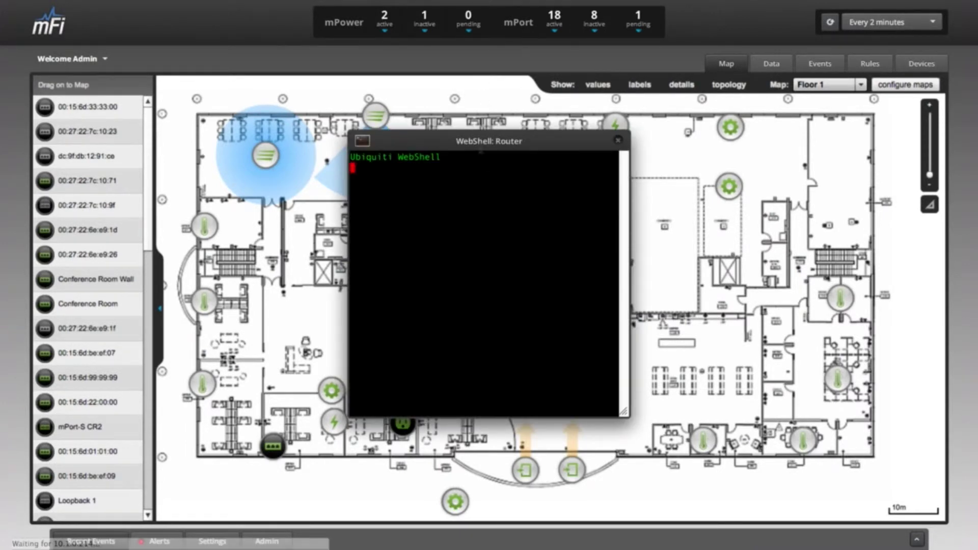
drag(420, 128, 252, 95)
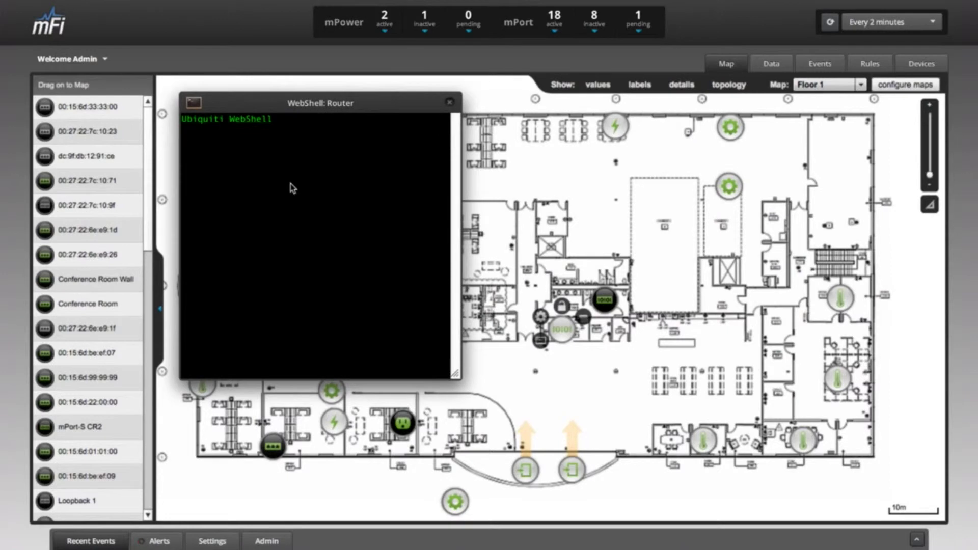
text(e)
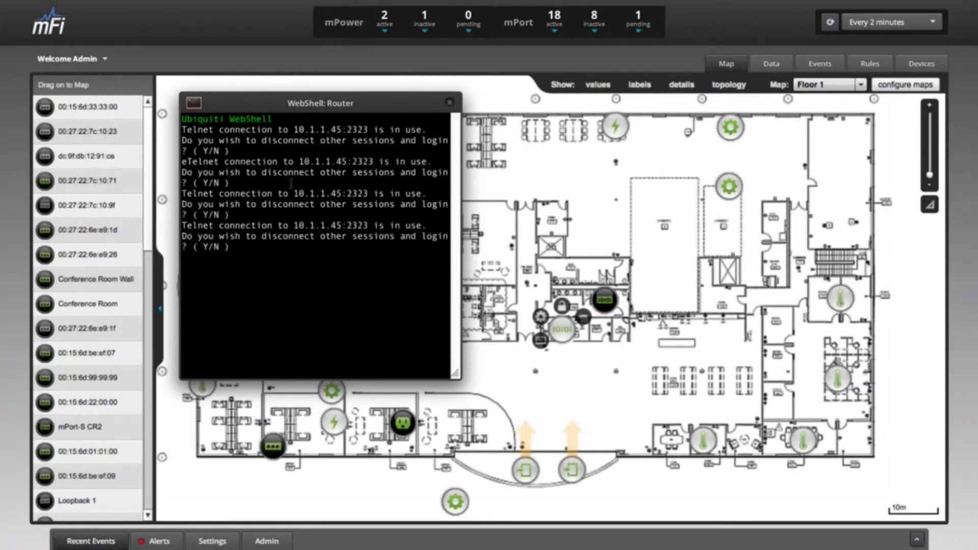
click(450, 103)
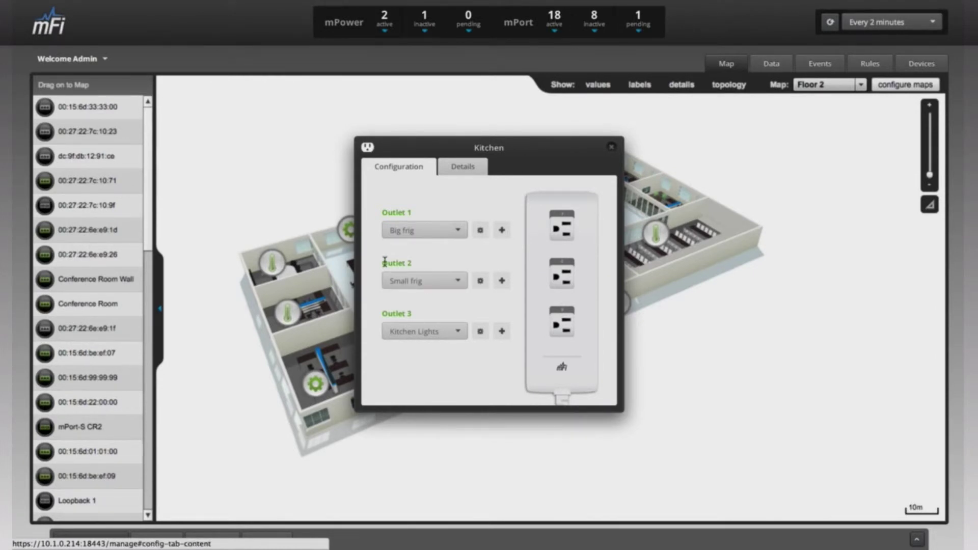
click(480, 280)
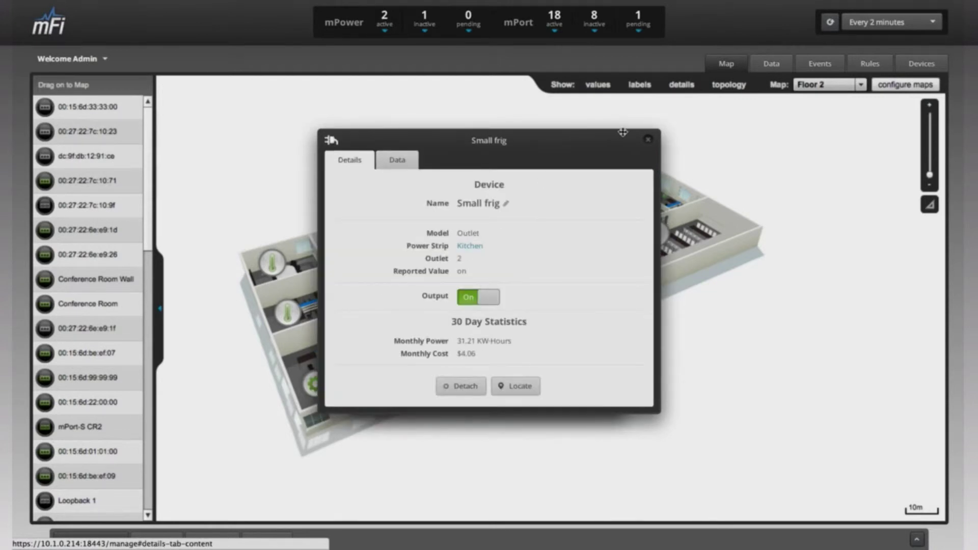
click(652, 143)
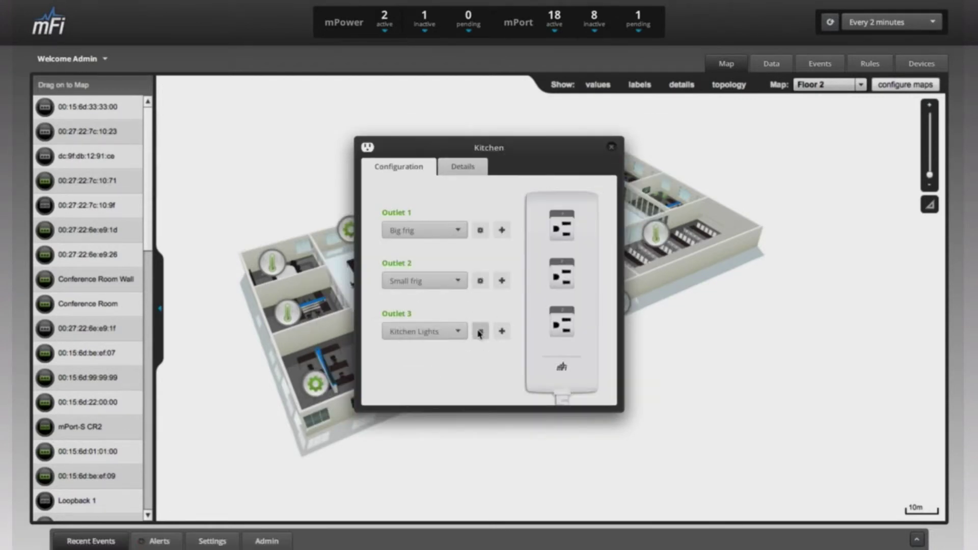
click(459, 331)
click(485, 298)
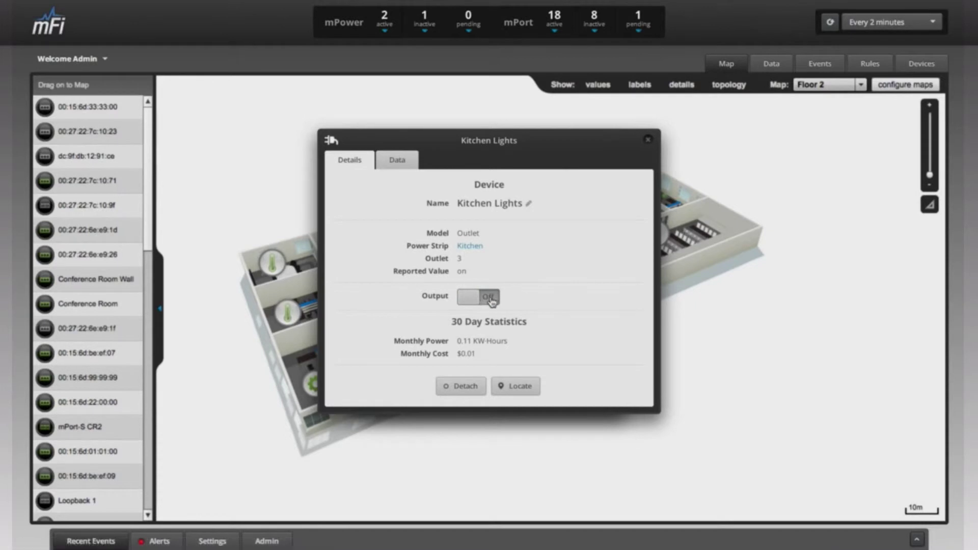
click(486, 298)
click(648, 143)
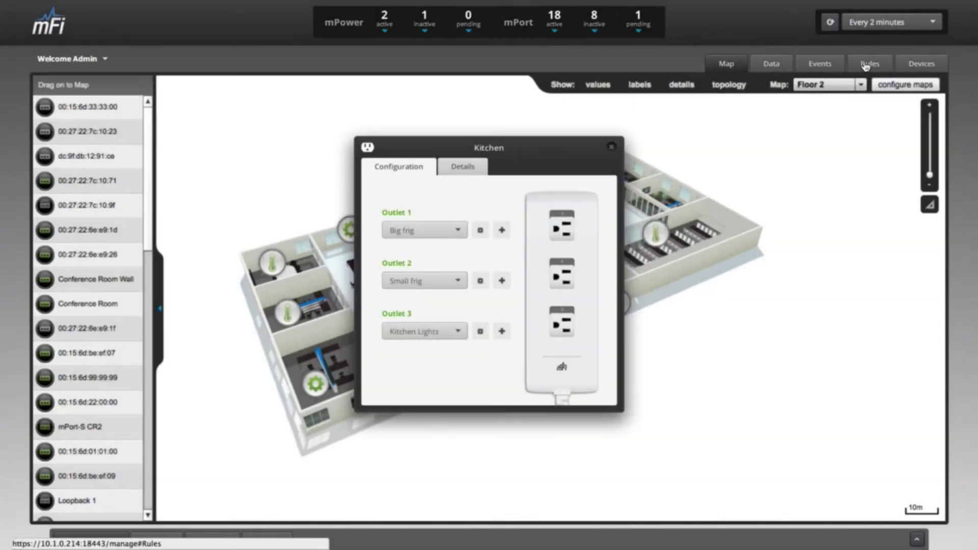
- Switch to the automation rules and load the Security rule in the Rule Editor
click(869, 65)
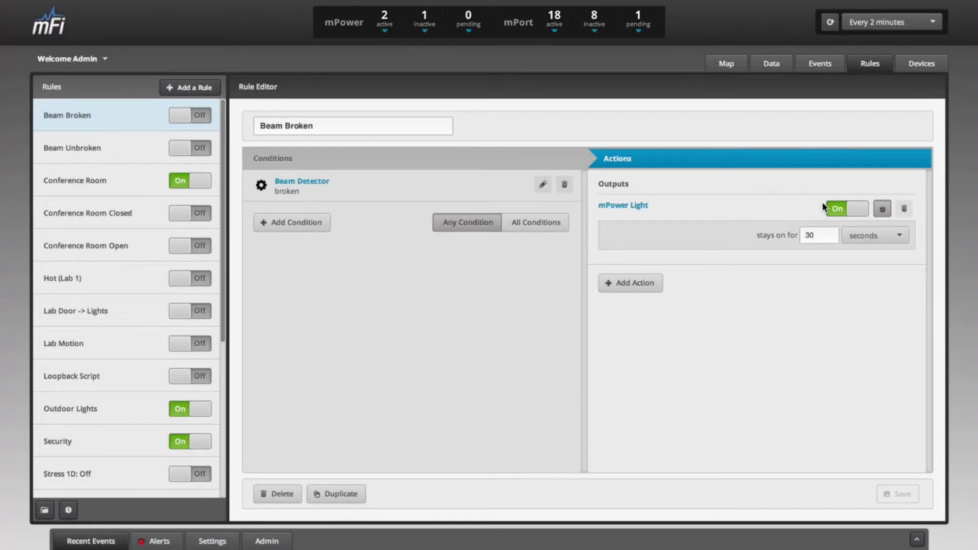
click(83, 442)
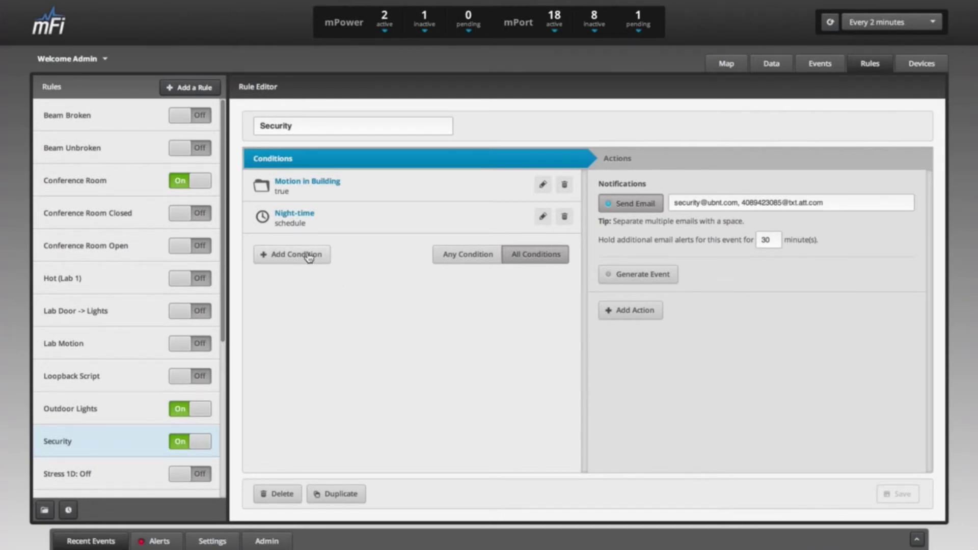
- Inspect the Night-time schedule and Motion in Building conditions, then load the Conference Room rule
click(291, 216)
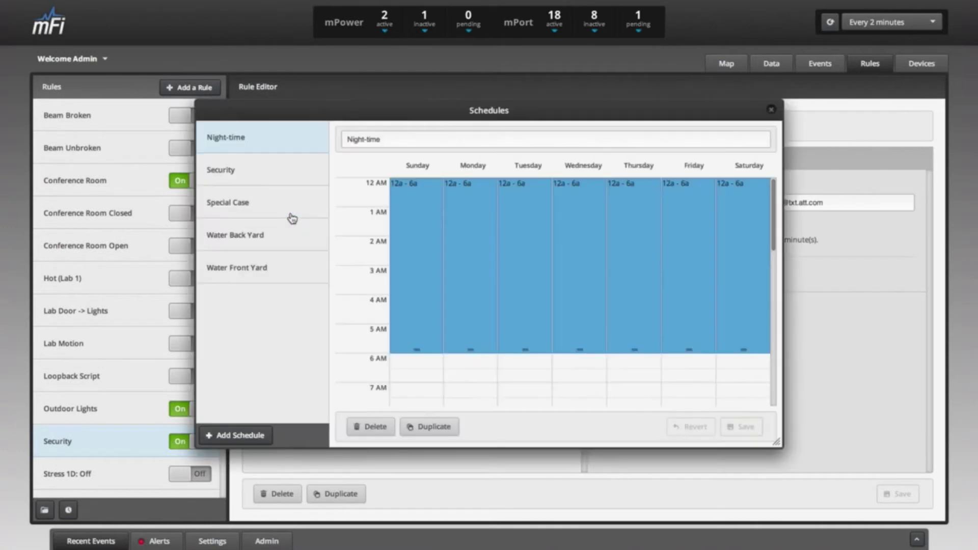
click(772, 111)
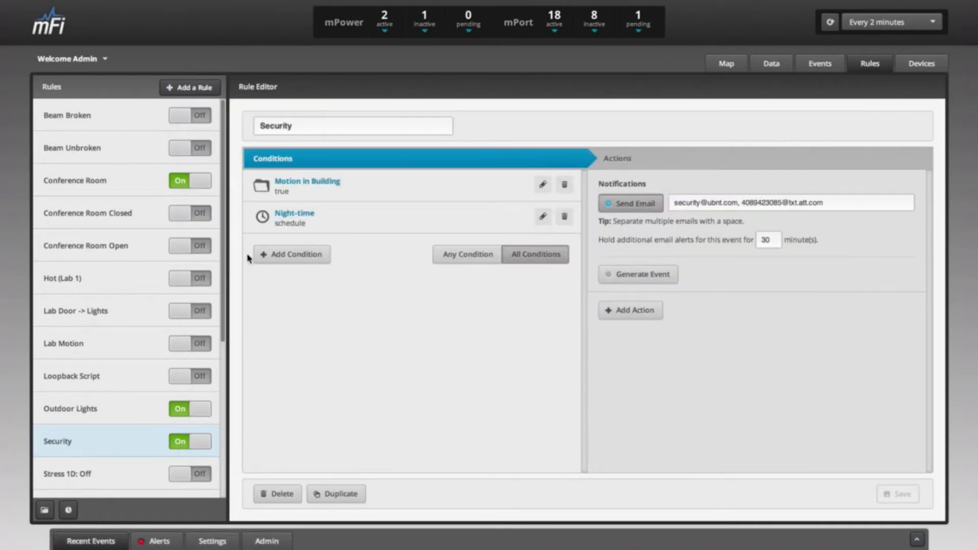
click(292, 191)
click(310, 184)
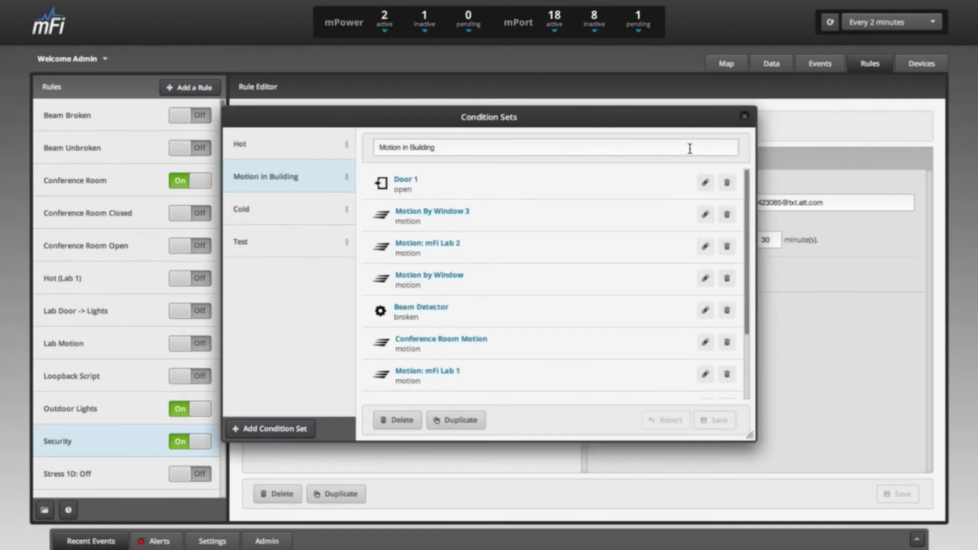
click(744, 120)
click(82, 190)
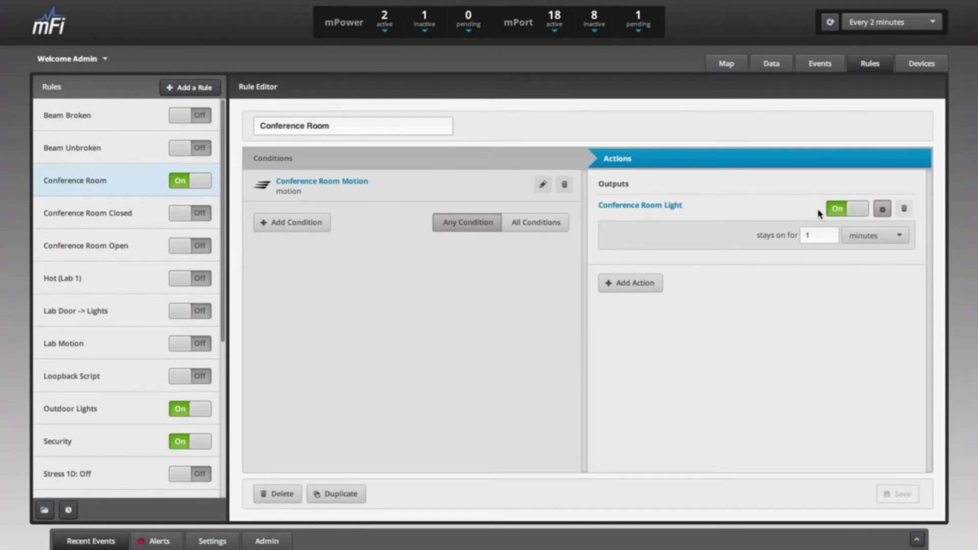
- Switch from the floor maps to the Conference Room camera map with its overlaid sensors
click(727, 63)
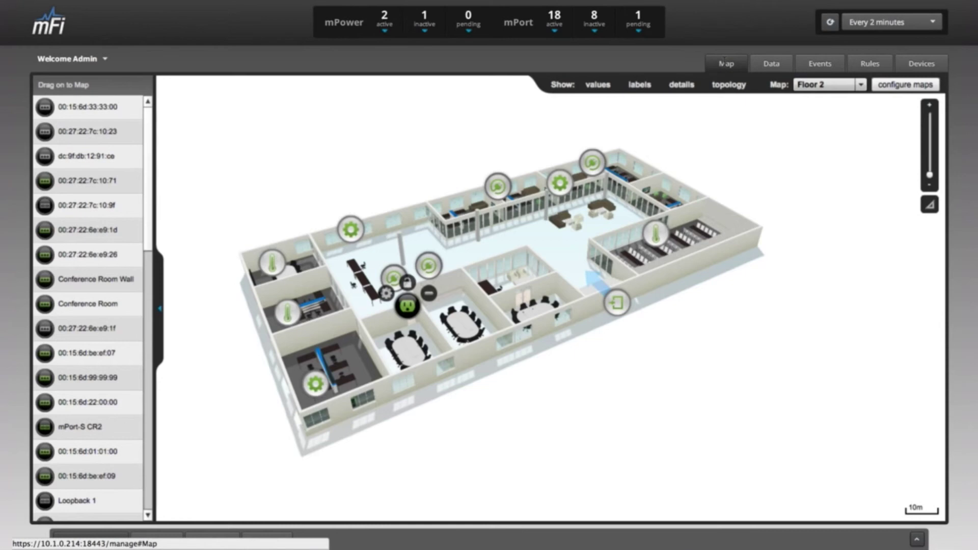
click(835, 86)
click(830, 99)
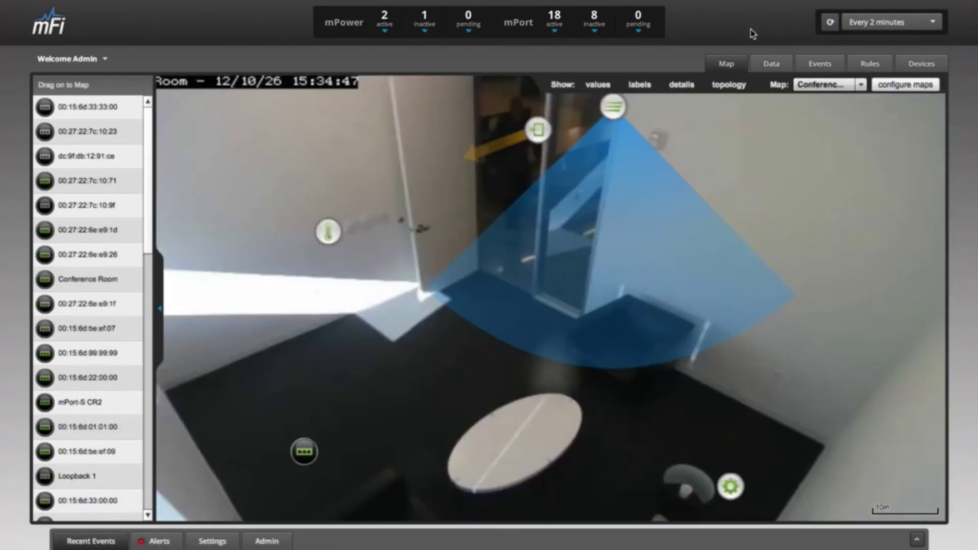